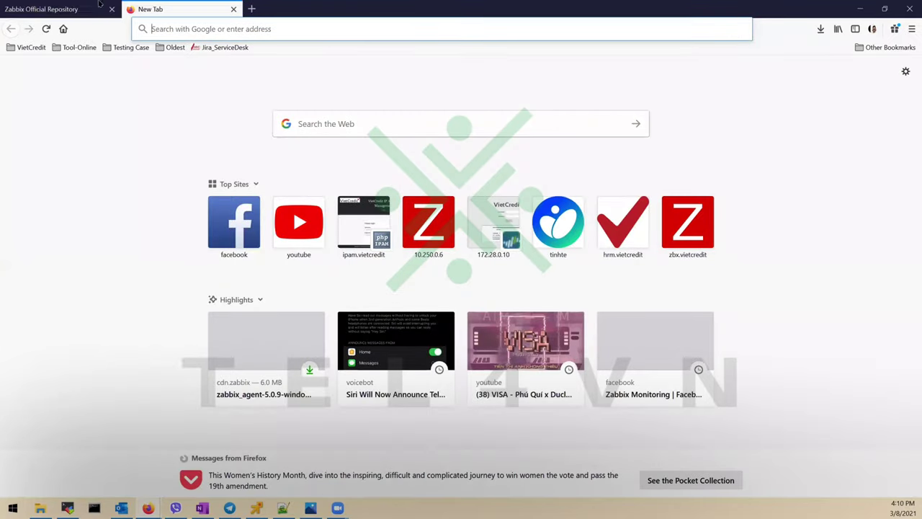
- Search the web for "zabbix agent" and open the Download Zabbix agents page on zabbix.com
{"action": "left_click", "coordinate": [83, 5]}
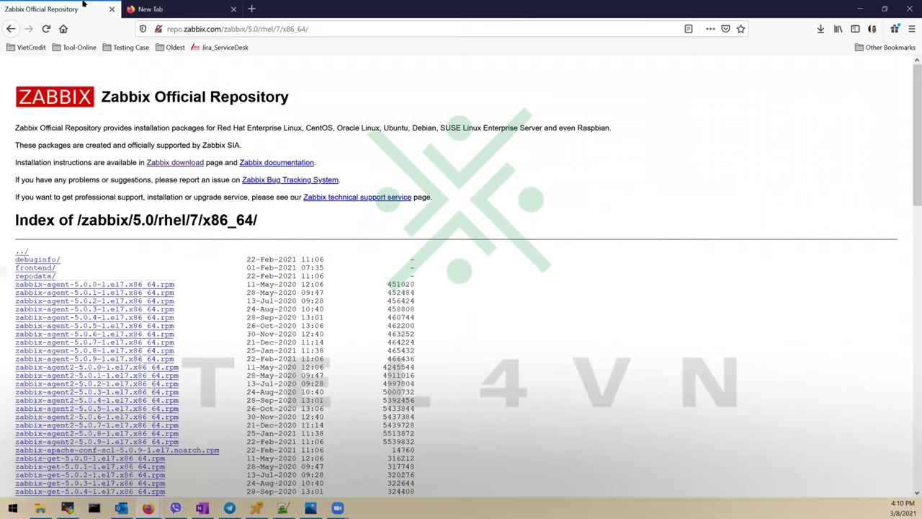
{"action": "left_click", "coordinate": [150, 7]}
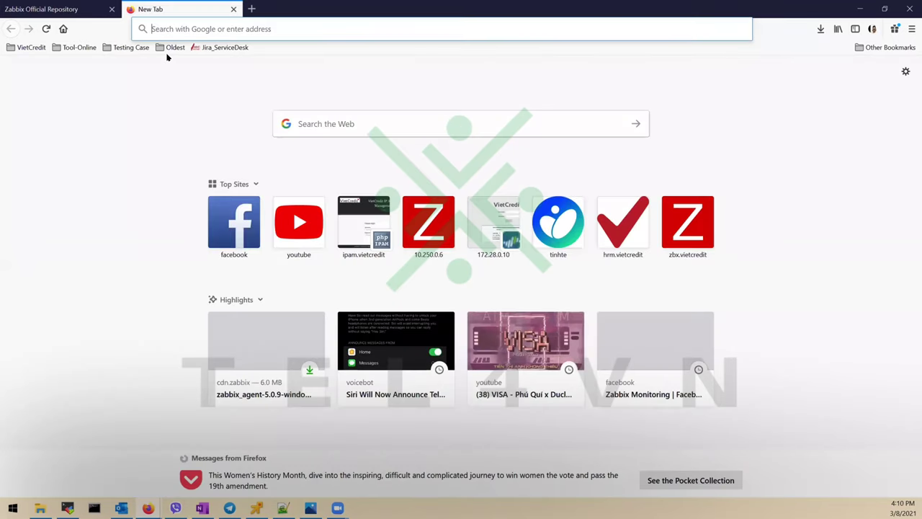
{"action": "type", "text": "zabbix agent"}
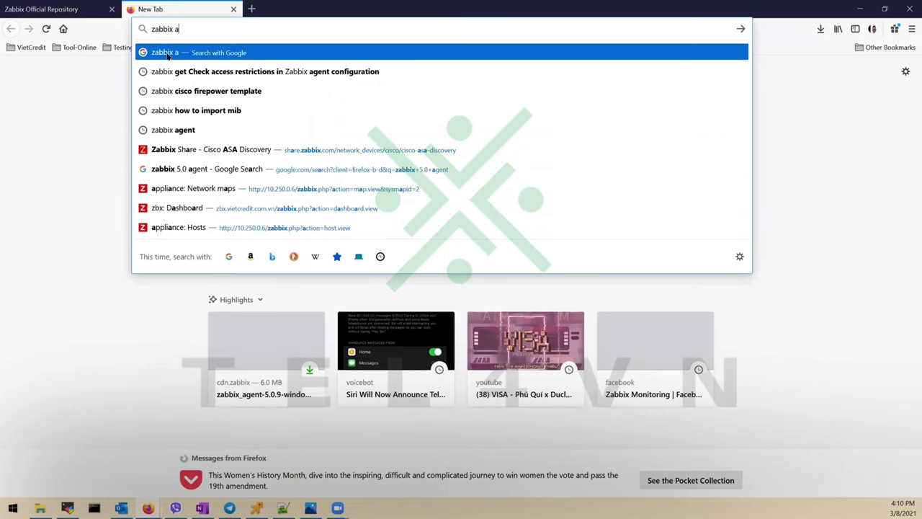
{"action": "left_click", "coordinate": [167, 56]}
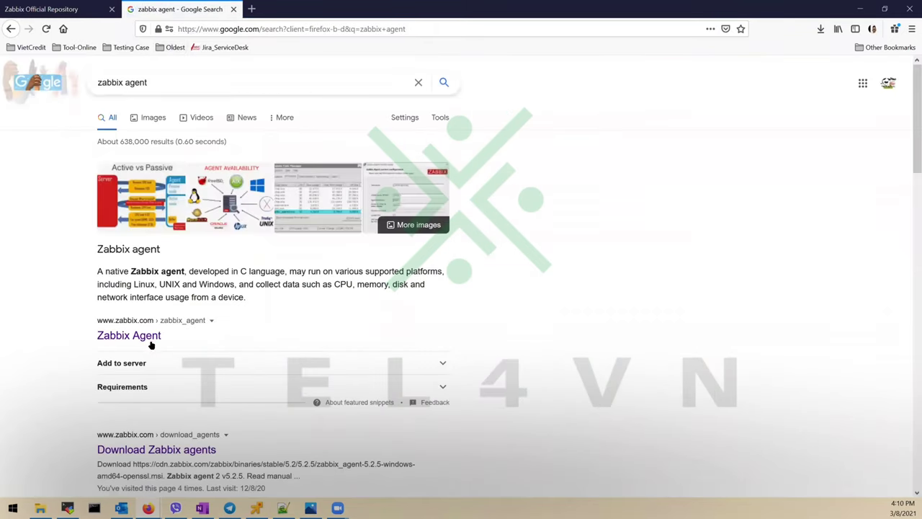
{"action": "left_click", "coordinate": [194, 451]}
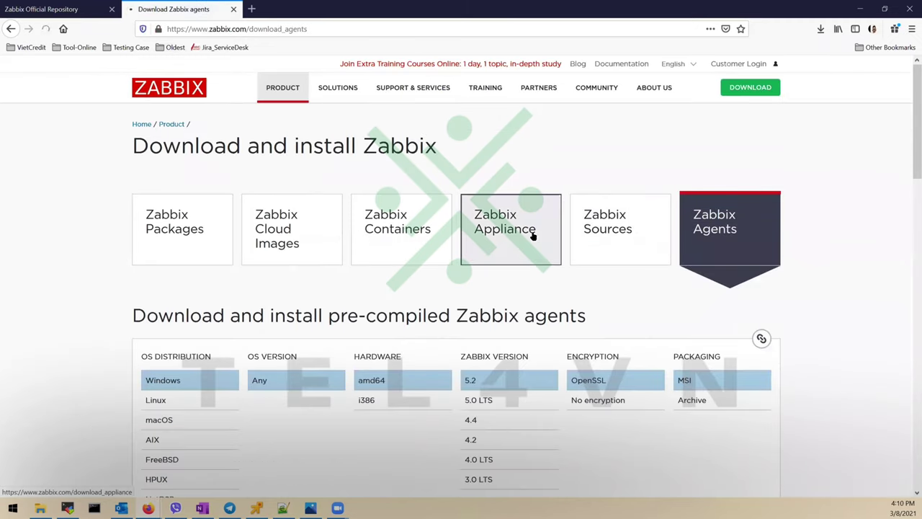
{"action": "left_click", "coordinate": [533, 236]}
{"action": "left_click", "coordinate": [732, 243]}
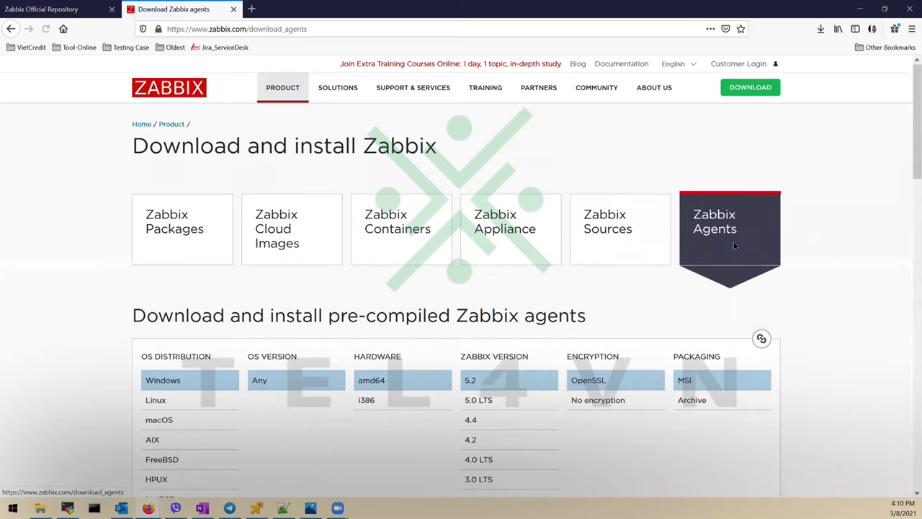
- Try other OS distributions such as AIX for the pre-compiled agent, ending back on Windows
{"action": "scroll", "coordinate": [699, 260], "scroll_direction": "down", "scroll_amount": 3}
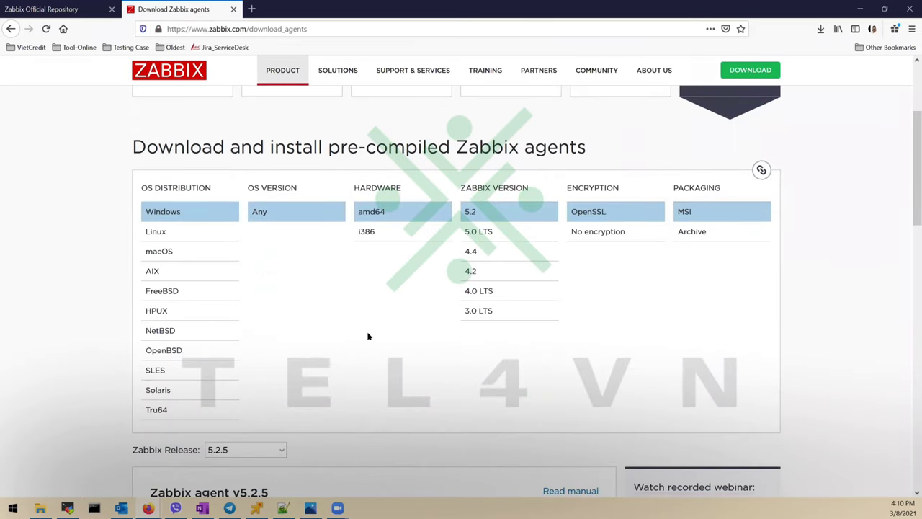
{"action": "left_click", "coordinate": [208, 271]}
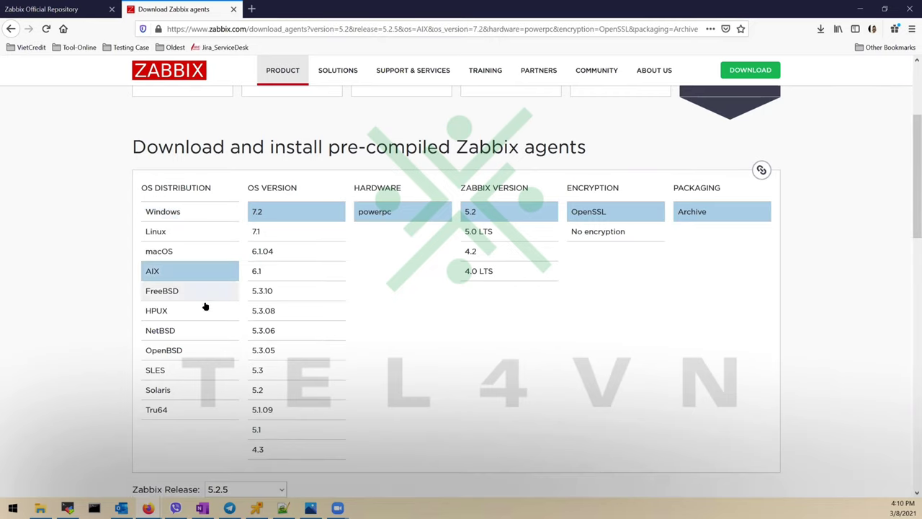
{"action": "left_click", "coordinate": [207, 310]}
{"action": "left_click", "coordinate": [208, 350]}
{"action": "left_click", "coordinate": [208, 212]}
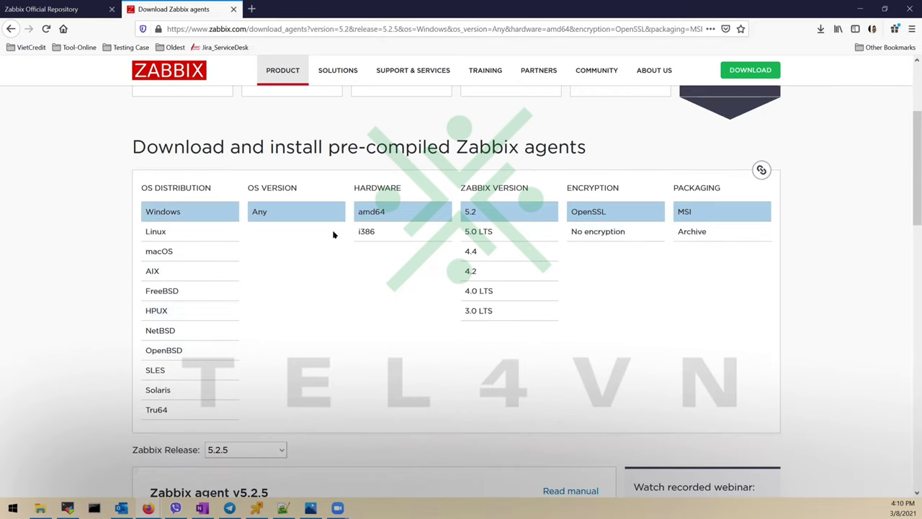
- Choose amd64 hardware and Zabbix version 5.0 LTS for the Windows agent
{"action": "left_click", "coordinate": [387, 230]}
{"action": "left_click", "coordinate": [397, 213]}
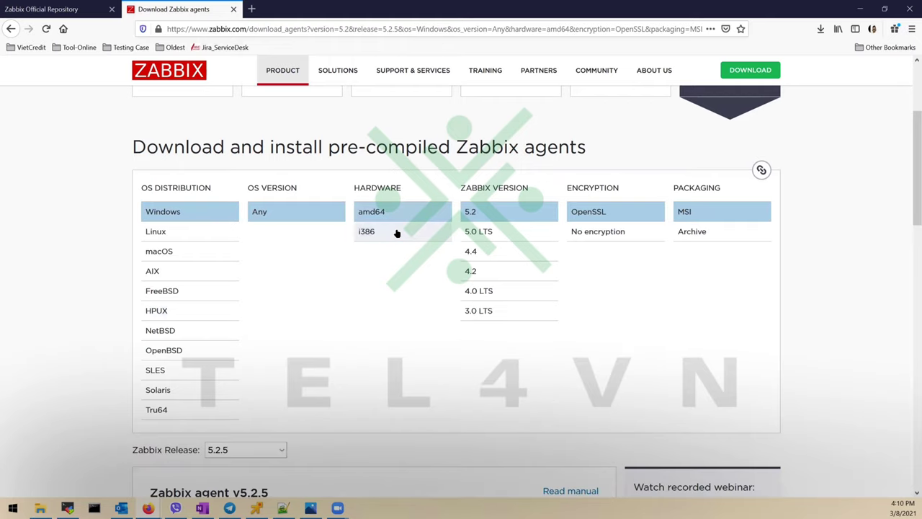
{"action": "left_click", "coordinate": [397, 233]}
{"action": "left_click", "coordinate": [400, 210]}
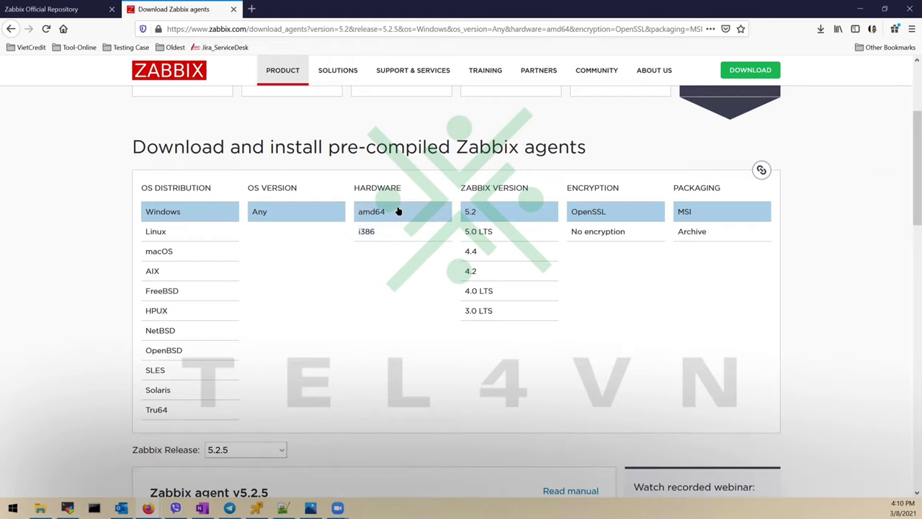
{"action": "left_click", "coordinate": [509, 230]}
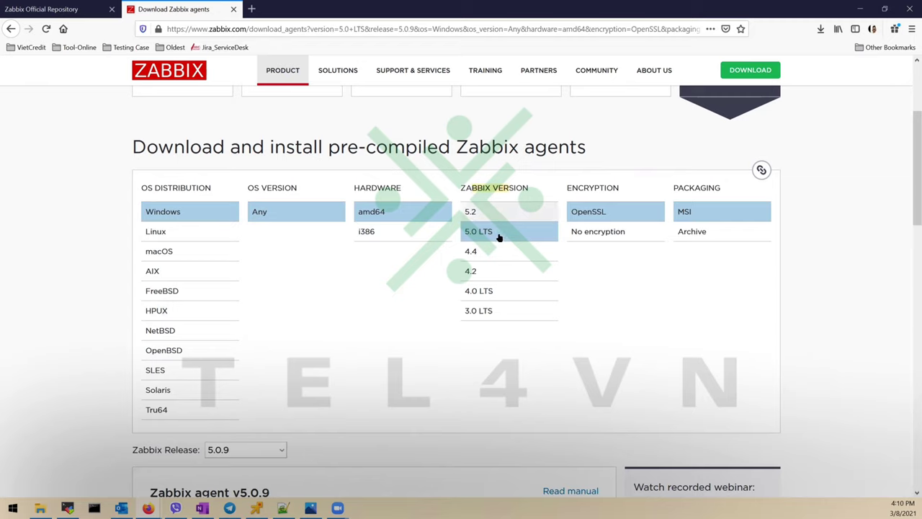
{"action": "left_click", "coordinate": [515, 294]}
{"action": "left_click", "coordinate": [521, 233]}
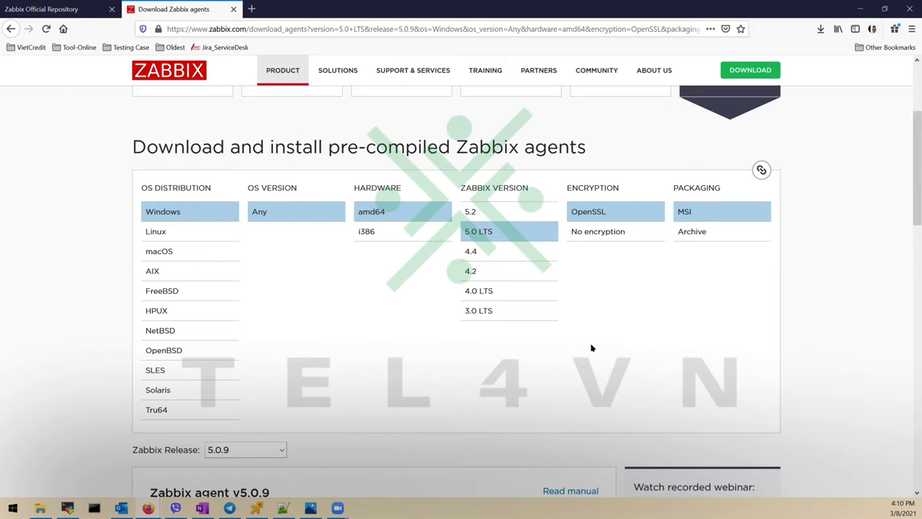
- Download and save the Zabbix agent v5.0.9 OpenSSL MSI package, and check it in the browser's downloads list
{"action": "scroll", "coordinate": [533, 342], "scroll_direction": "down", "scroll_amount": 3}
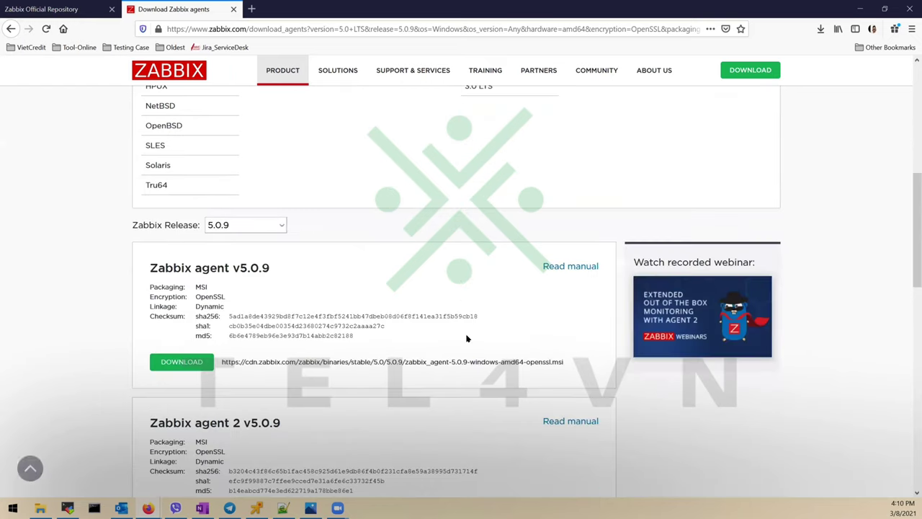
{"action": "left_click", "coordinate": [182, 363]}
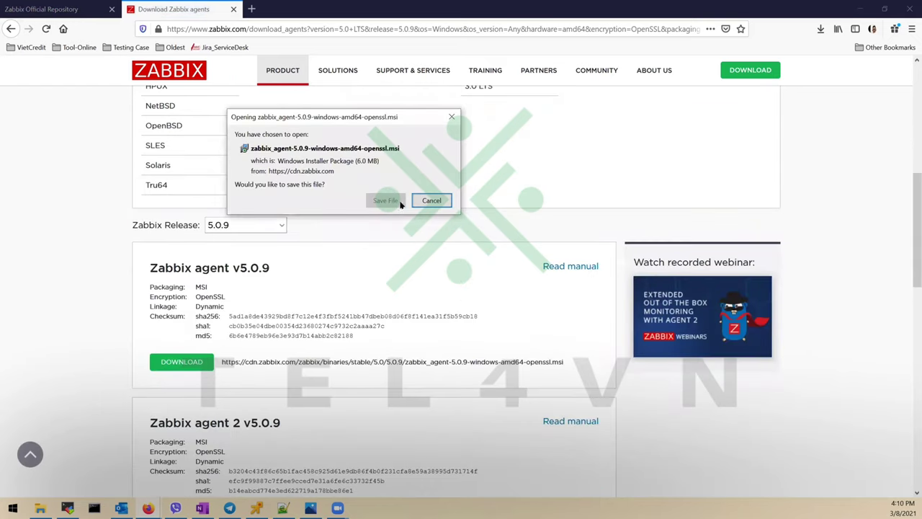
{"action": "left_click", "coordinate": [396, 205]}
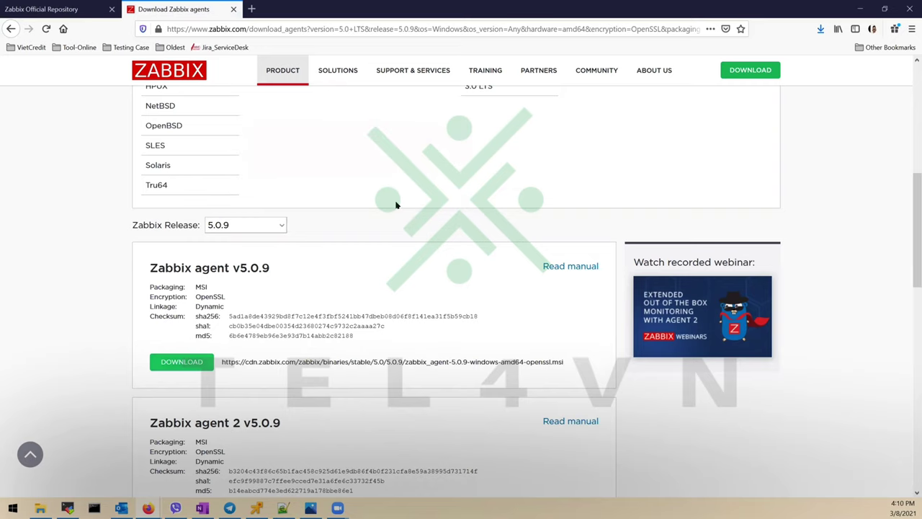
{"action": "left_click", "coordinate": [821, 32]}
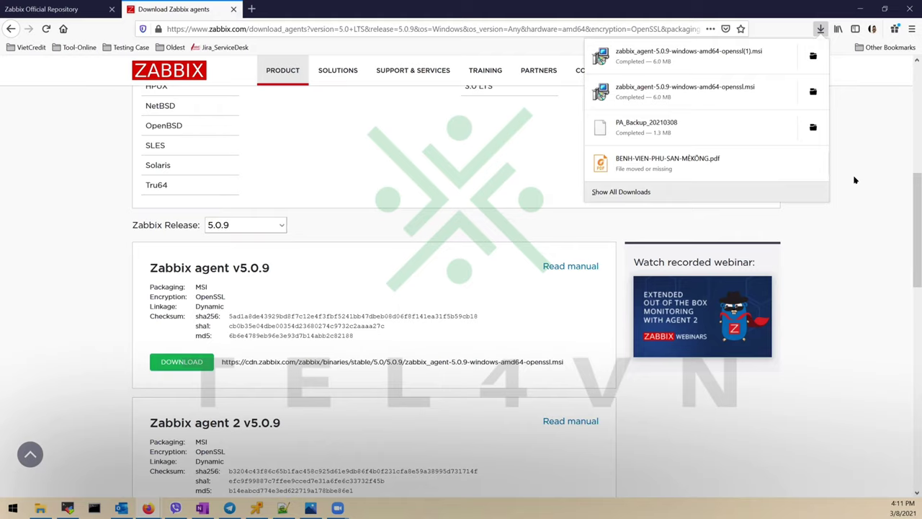
{"action": "left_click", "coordinate": [505, 274]}
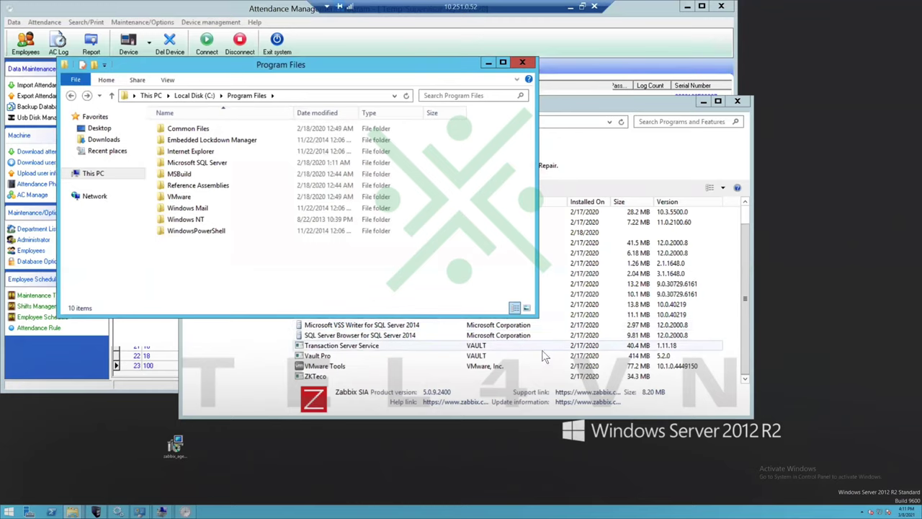
- On the remote Windows server, run the Zabbix agent 5.0.9 installer from the desktop and bring its setup wizard forward
{"action": "left_click", "coordinate": [915, 512]}
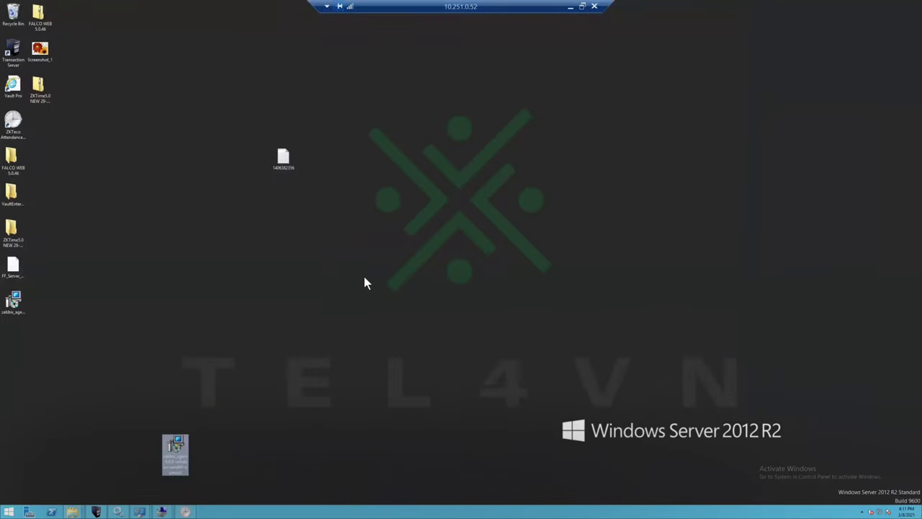
{"action": "double_click", "coordinate": [176, 446]}
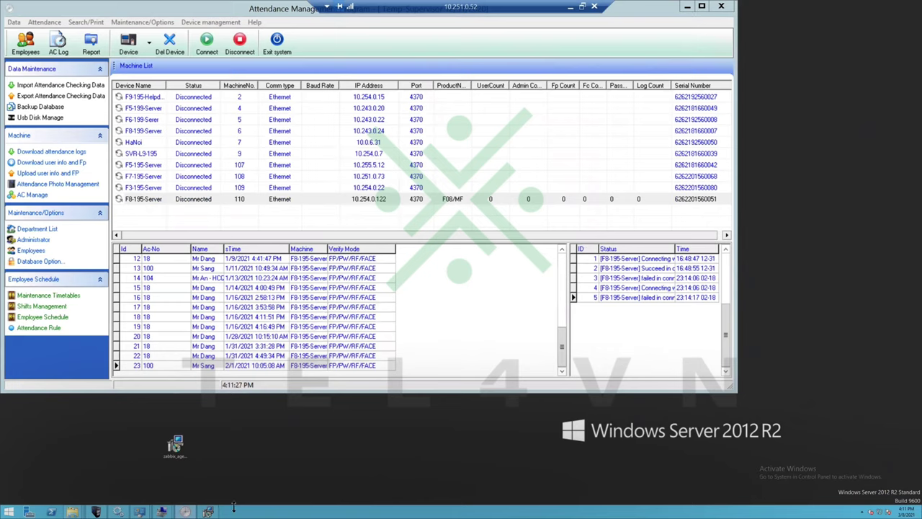
{"action": "left_click", "coordinate": [207, 511]}
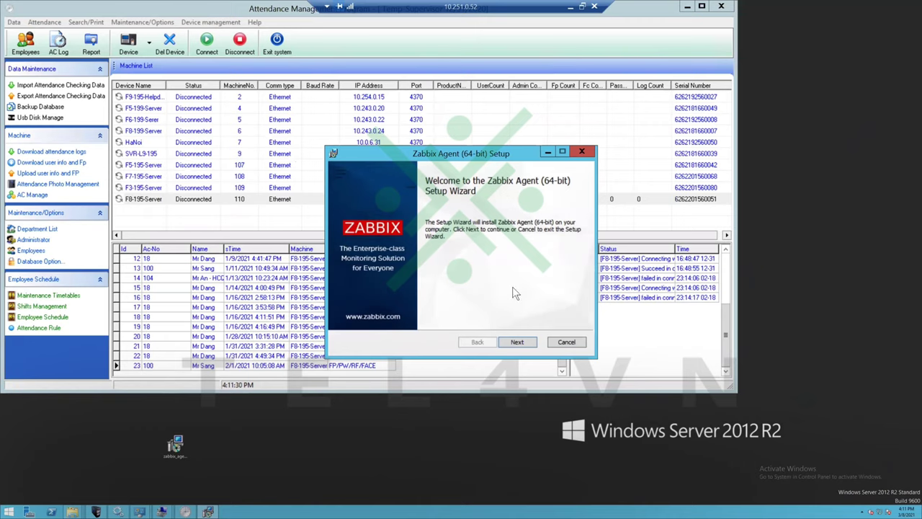
- Accept the license agreement in the setup wizard and continue to the agent service configuration
{"action": "left_click", "coordinate": [522, 342]}
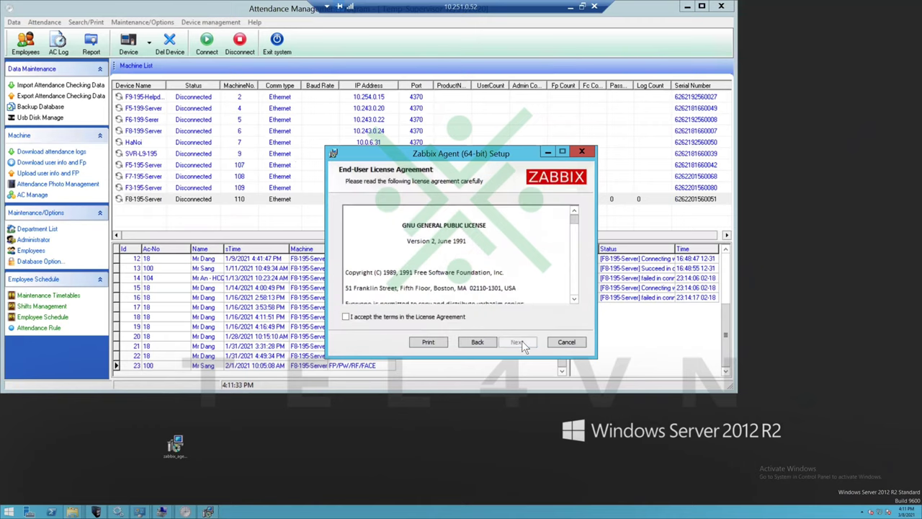
{"action": "left_click", "coordinate": [438, 317]}
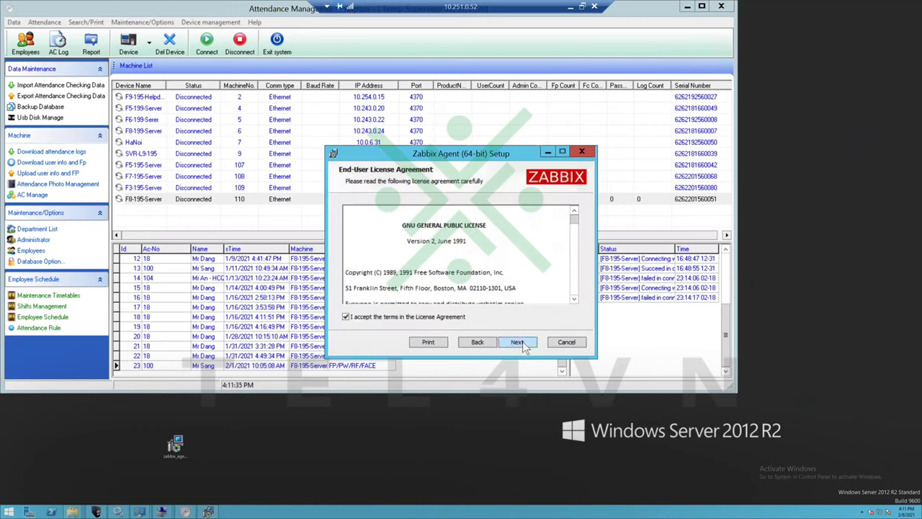
{"action": "left_click", "coordinate": [519, 341]}
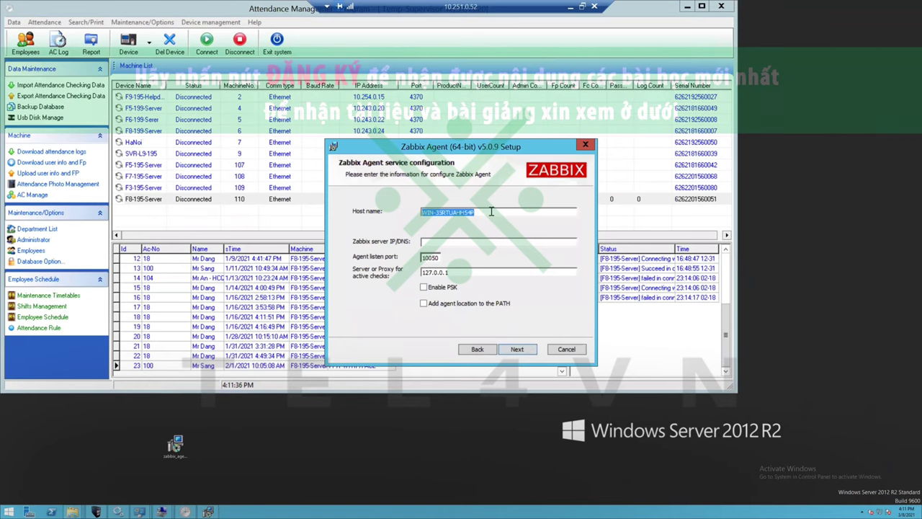
- Set the agent's host name to Fingerprinter_Server
{"action": "type", "text": "Prin"}
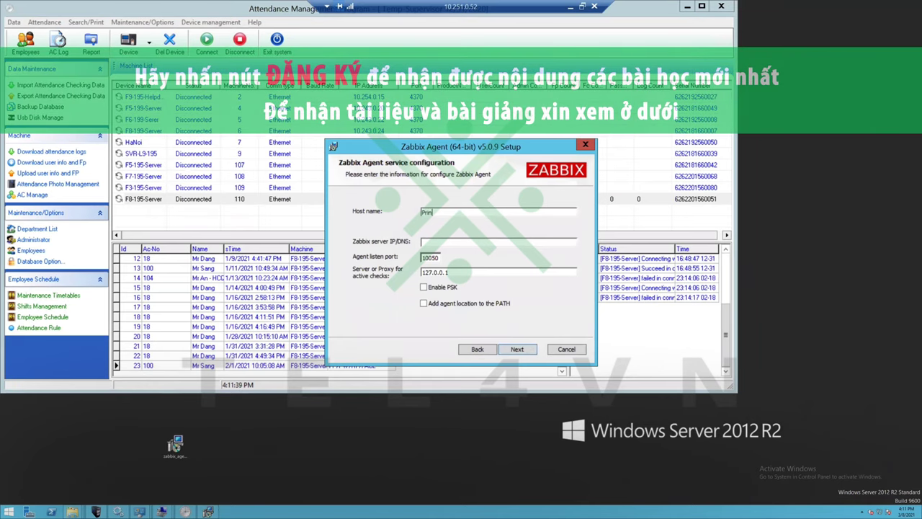
{"action": "type", "text": "gerp"}
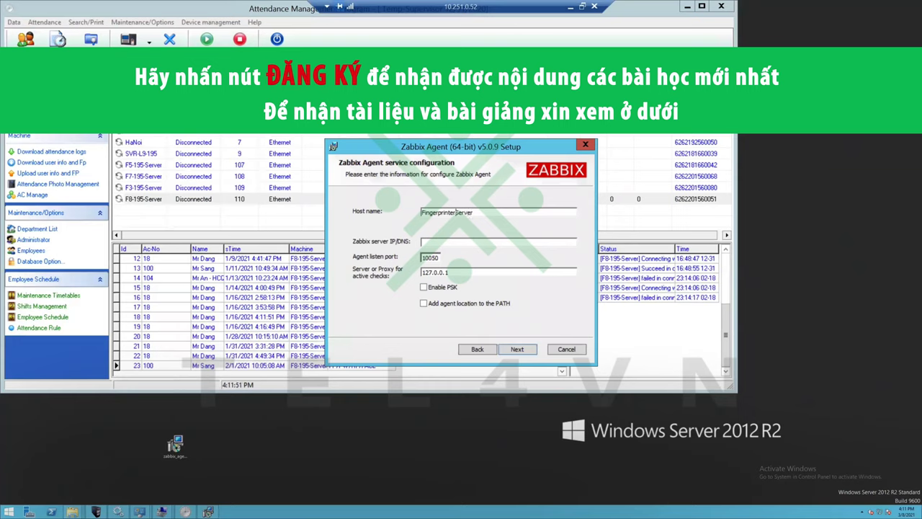
{"action": "type", "text": "_"}
- Set both the Zabbix server IP/DNS and the server for active checks to 10.250.0.6, and accept the service configuration
{"action": "key", "text": "ctrl+a"}
{"action": "key", "text": "ctrl+c"}
{"action": "left_click", "coordinate": [471, 272]}
{"action": "key", "text": "ctrl+a"}
{"action": "key", "text": "ctrl+v"}
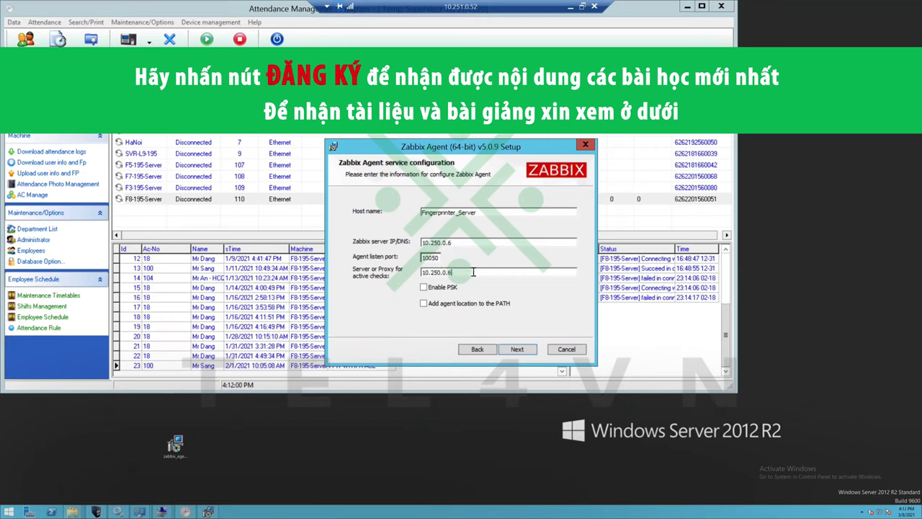
{"action": "left_click", "coordinate": [518, 346]}
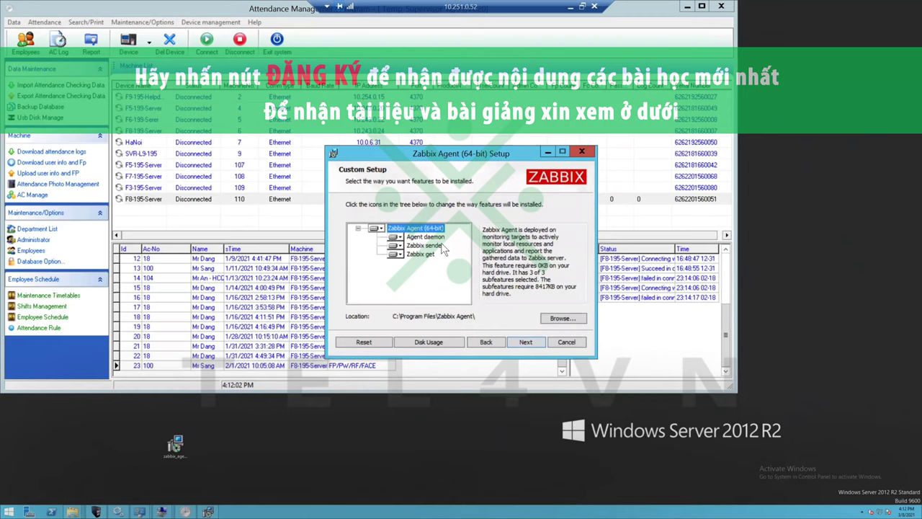
- Keep the default features and location, install Zabbix Agent, and finish the setup wizard
{"action": "left_click", "coordinate": [522, 344]}
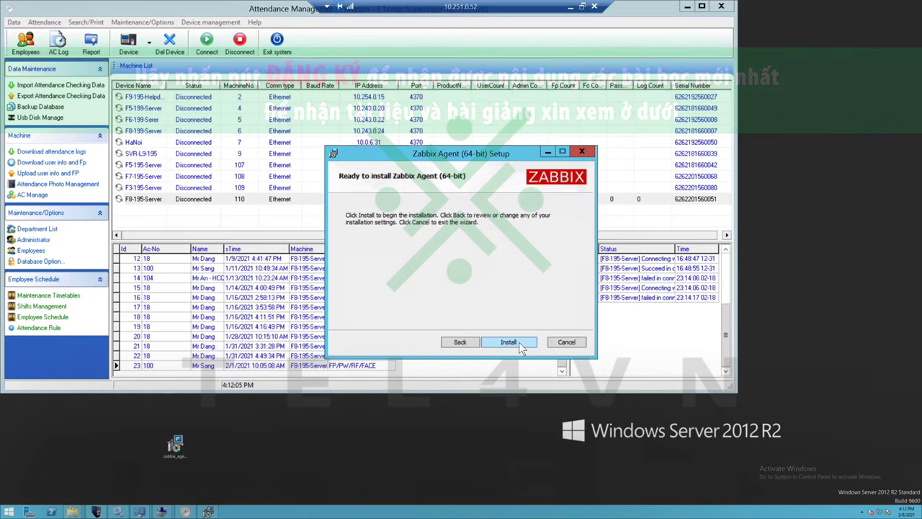
{"action": "left_click", "coordinate": [520, 344]}
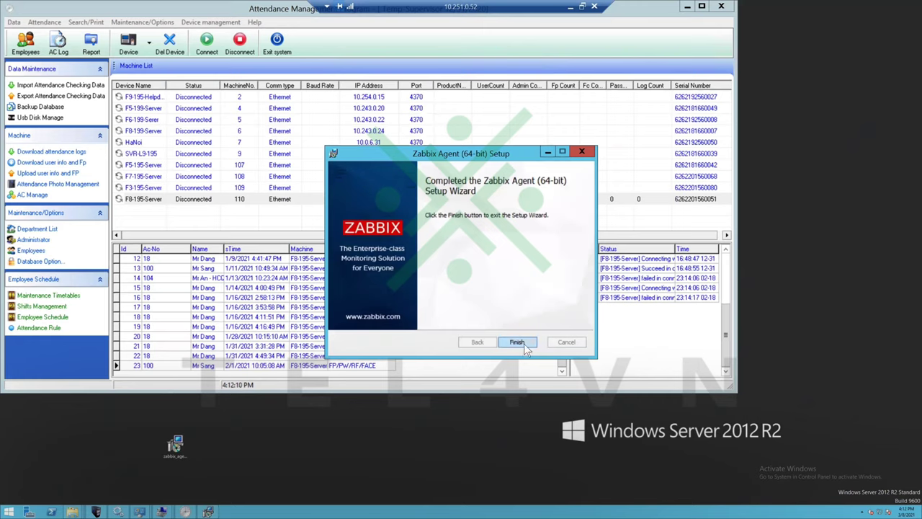
{"action": "left_click", "coordinate": [523, 343]}
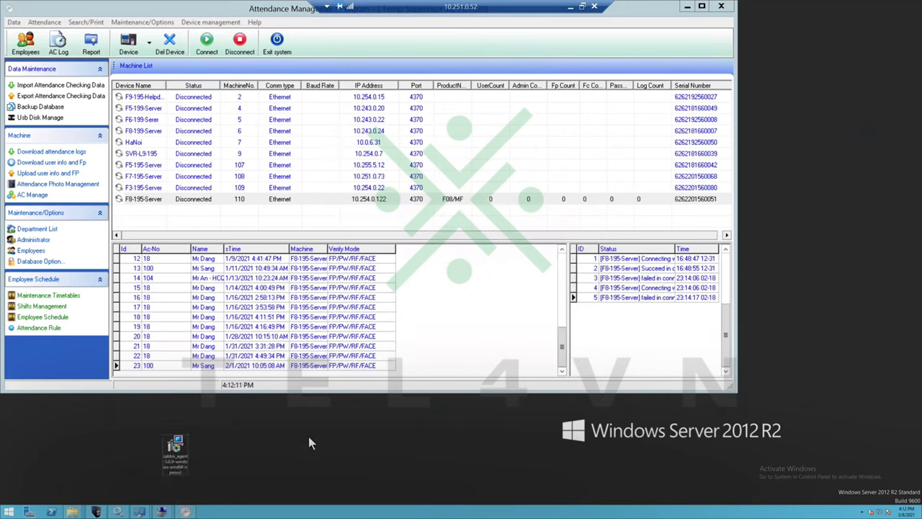
- Open the Windows Services console and find the Zabbix Agent service in the list
{"action": "key", "text": "super+r"}
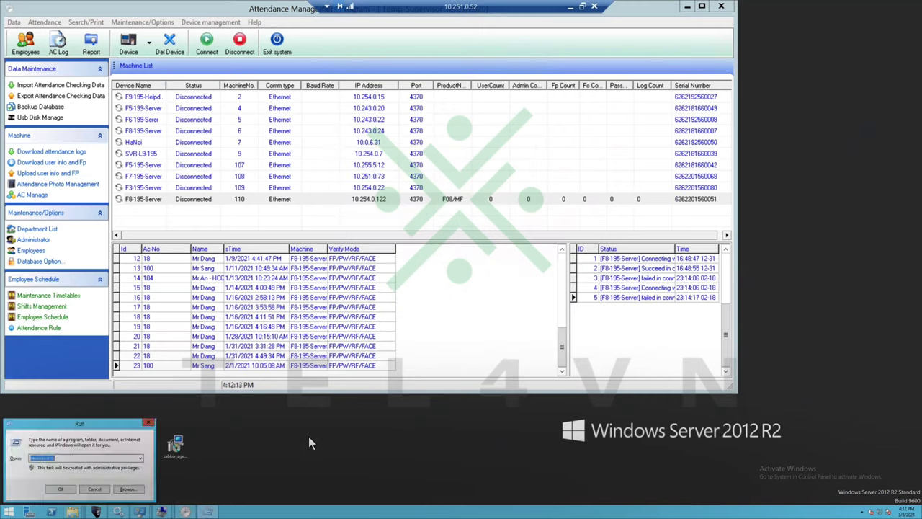
{"action": "key", "text": "Return"}
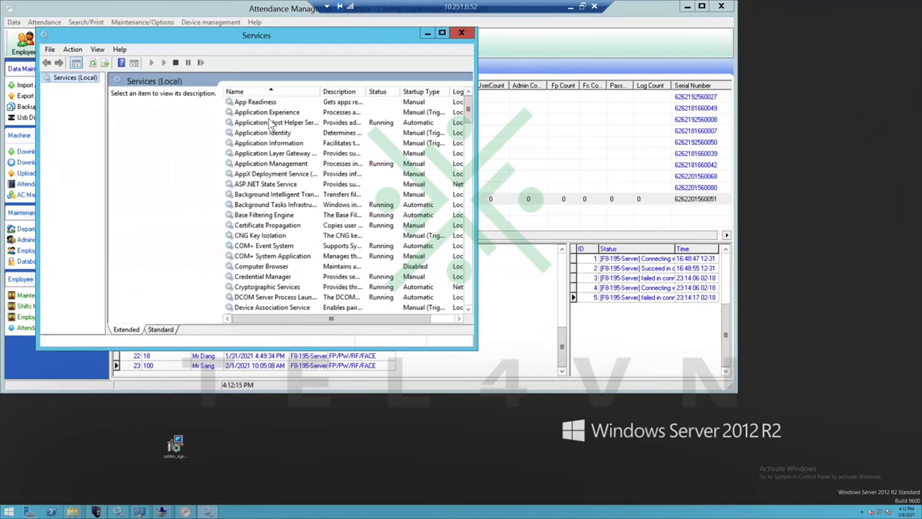
{"action": "left_click", "coordinate": [271, 122]}
{"action": "scroll", "coordinate": [288, 245], "scroll_direction": "down", "scroll_amount": 4}
{"action": "scroll", "coordinate": [288, 245], "scroll_direction": "down", "scroll_amount": 20}
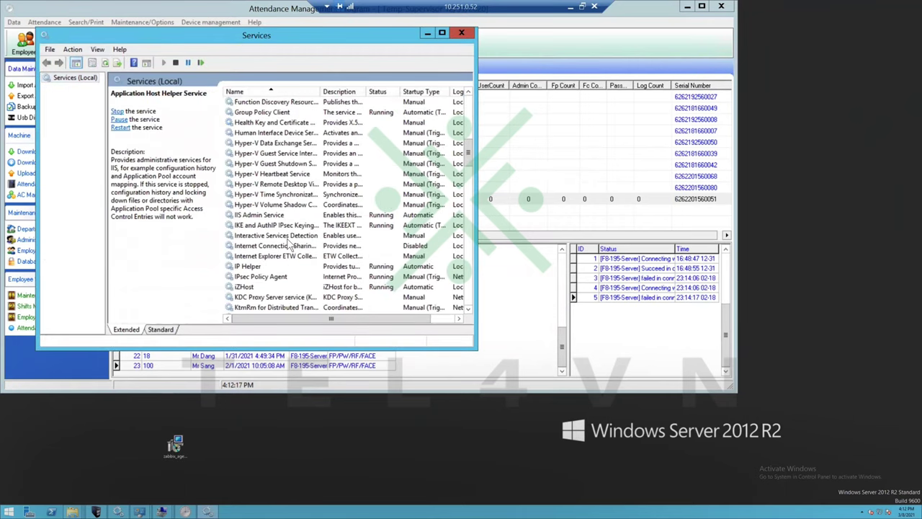
{"action": "scroll", "coordinate": [288, 245], "scroll_direction": "down", "scroll_amount": 2}
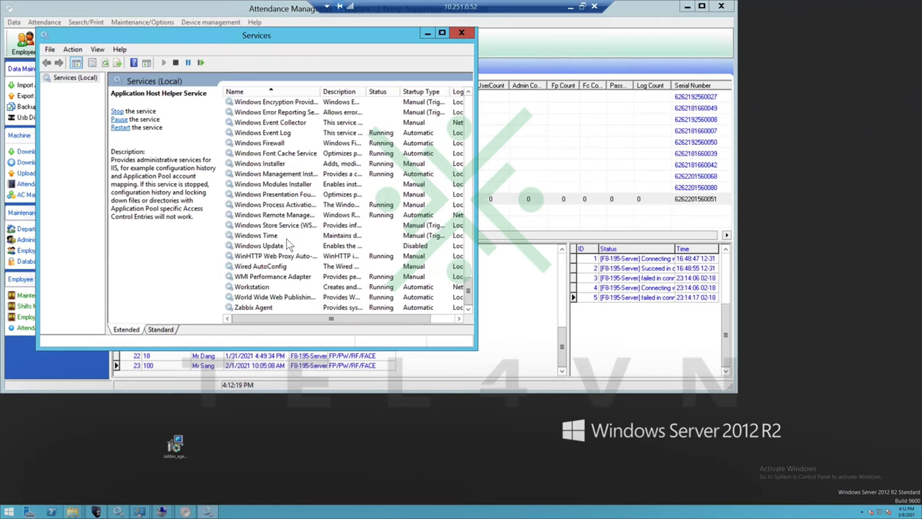
- Select the Zabbix Agent service to check its status, and open Task Manager in a free area beside the Services window
{"action": "left_click", "coordinate": [267, 308]}
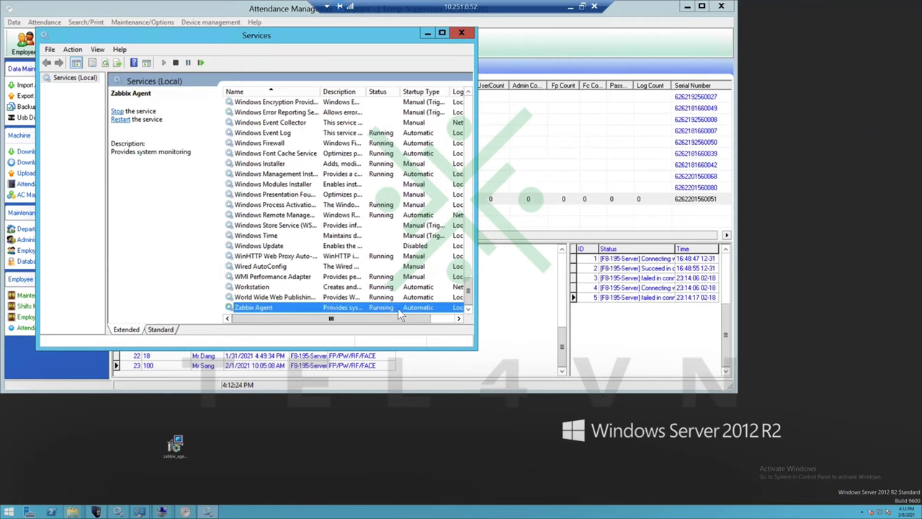
{"action": "key", "text": "ctrl+shift+Escape"}
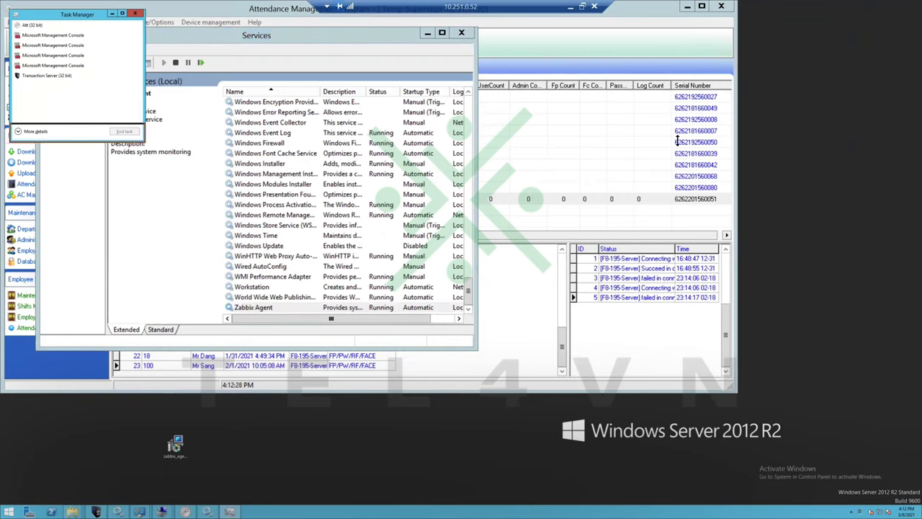
{"action": "left_click_drag", "start_coordinate": [127, 26], "coordinate": [127, 131]}
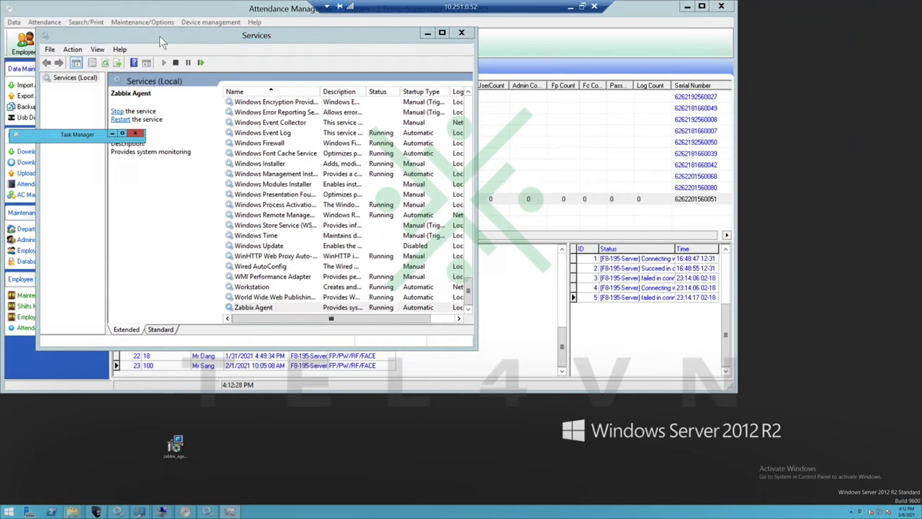
{"action": "left_click", "coordinate": [137, 135]}
{"action": "key", "text": "ctrl+shift+Escape"}
{"action": "double_click", "coordinate": [127, 135]}
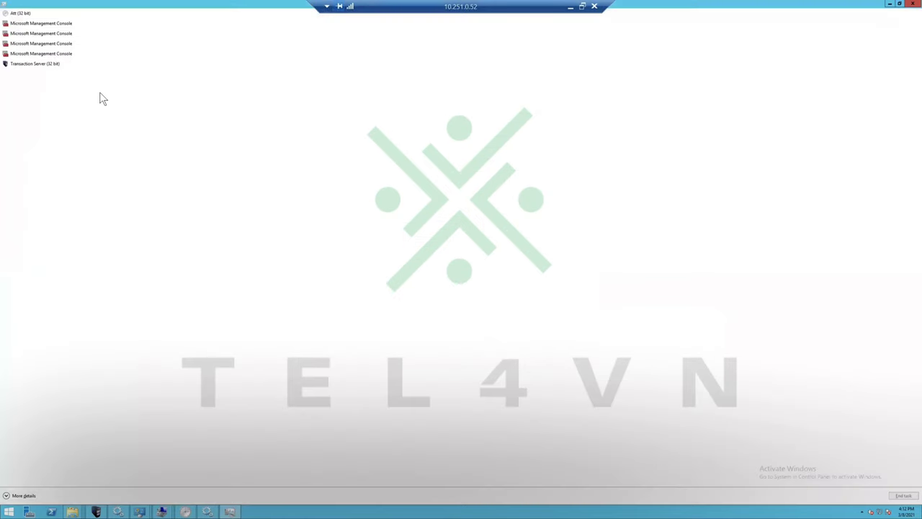
{"action": "left_click_drag", "start_coordinate": [101, 6], "coordinate": [681, 49]}
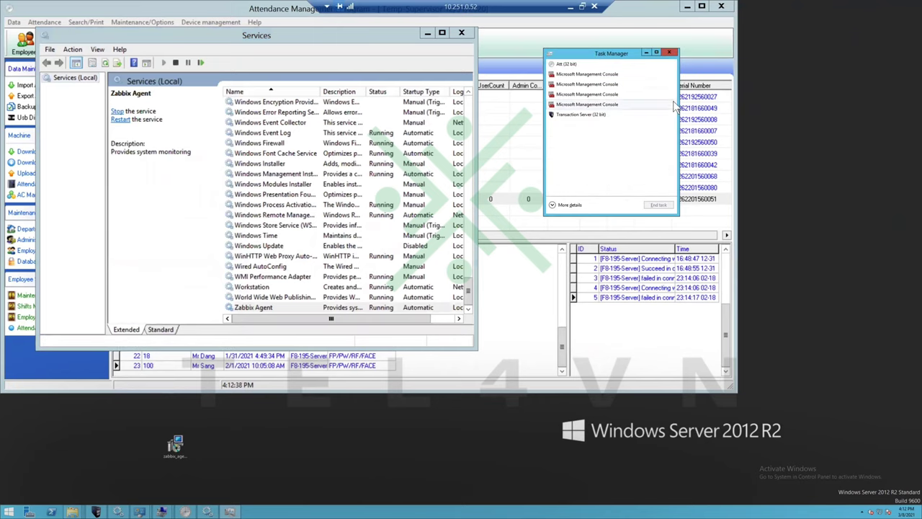
- Show Task Manager's full details, find the zabbix_agentd.exe background process and expand it to its service
{"action": "left_click", "coordinate": [565, 205]}
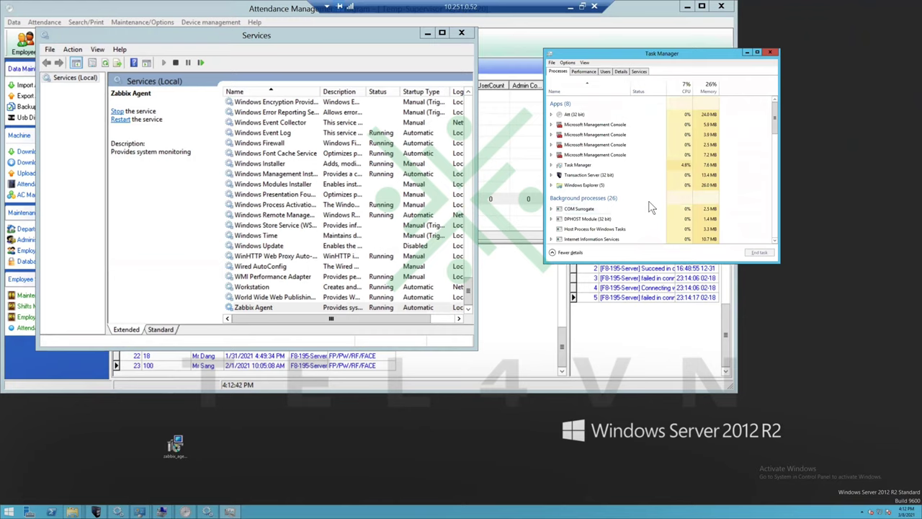
{"action": "scroll", "coordinate": [661, 212], "scroll_direction": "down", "scroll_amount": 1}
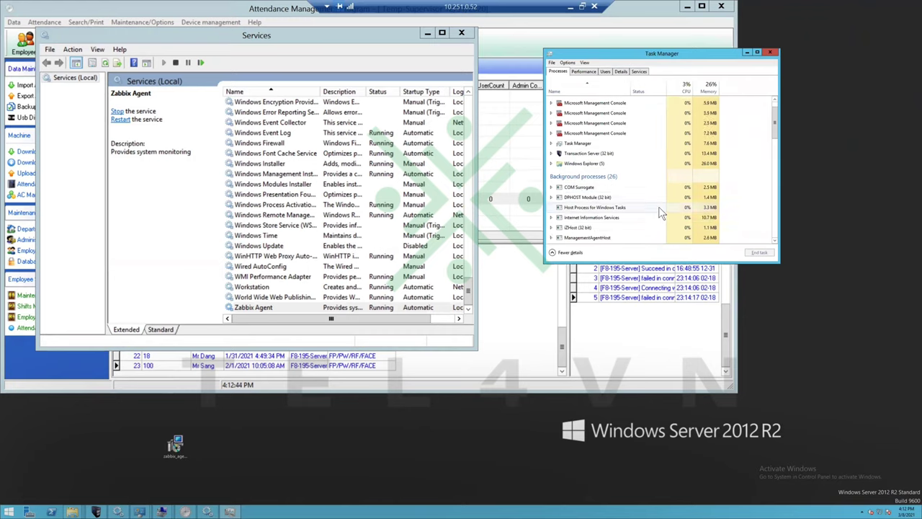
{"action": "scroll", "coordinate": [661, 212], "scroll_direction": "down", "scroll_amount": 2}
{"action": "scroll", "coordinate": [661, 212], "scroll_direction": "down", "scroll_amount": 2}
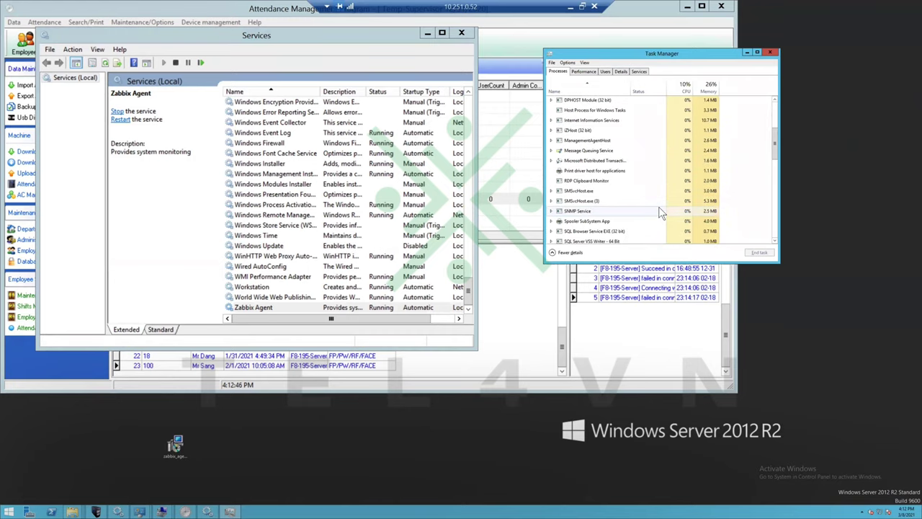
{"action": "scroll", "coordinate": [661, 212], "scroll_direction": "down", "scroll_amount": 6}
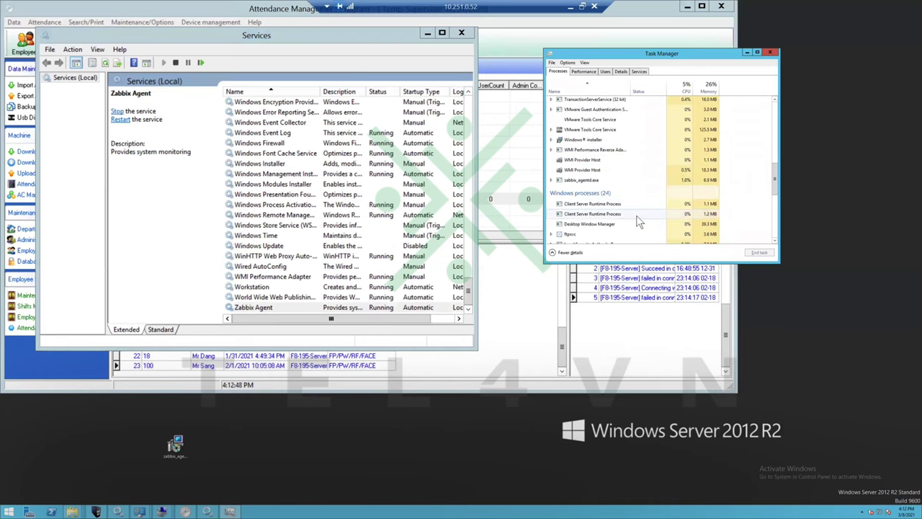
{"action": "left_click", "coordinate": [580, 180]}
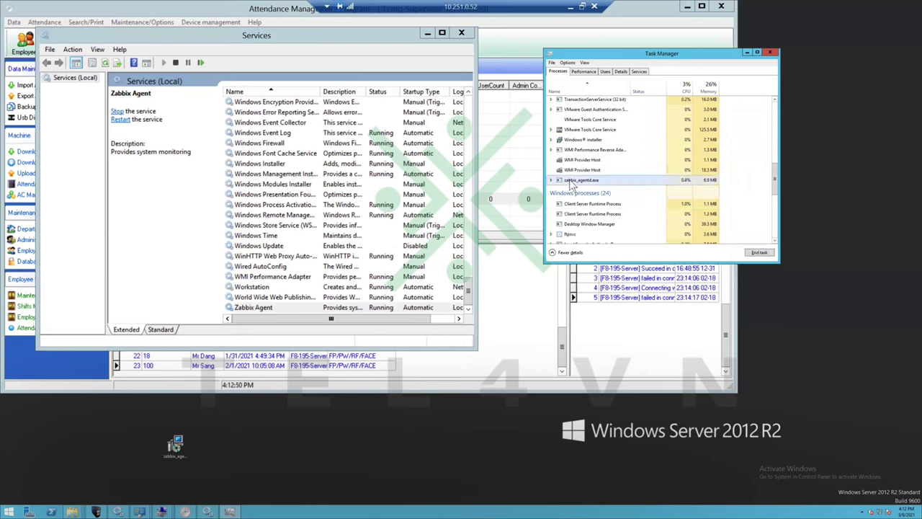
{"action": "left_click", "coordinate": [552, 181]}
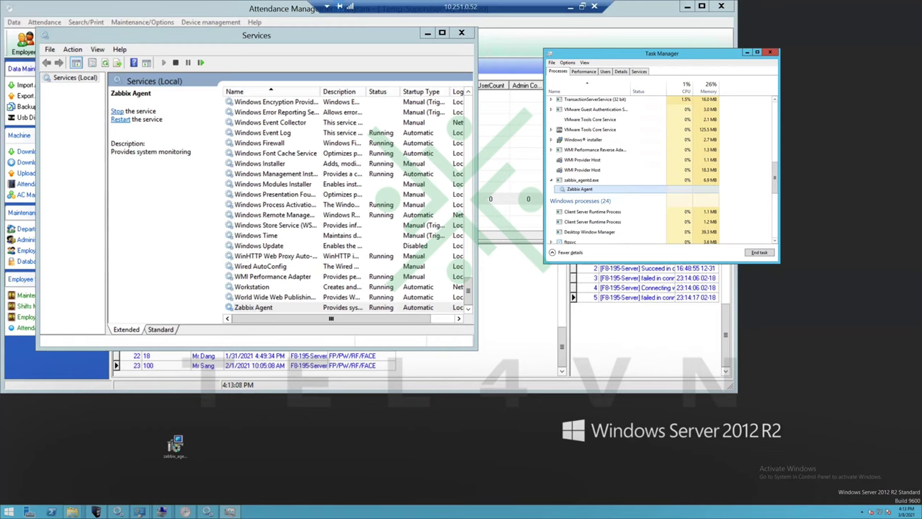
- Switch from the remote session to the Zabbix frontend in Firefox and open the configuration of host MCC ServerRoom
{"action": "left_click", "coordinate": [570, 6]}
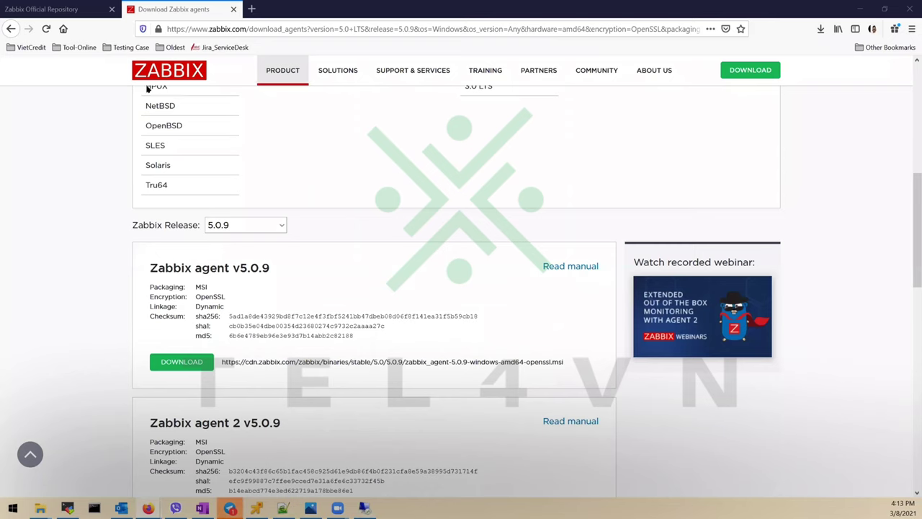
{"action": "left_click", "coordinate": [252, 9]}
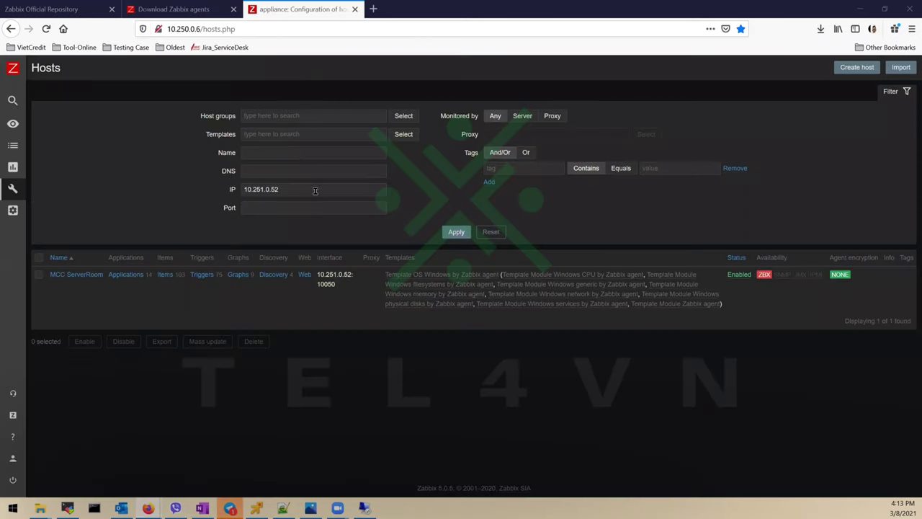
{"action": "left_click", "coordinate": [87, 276]}
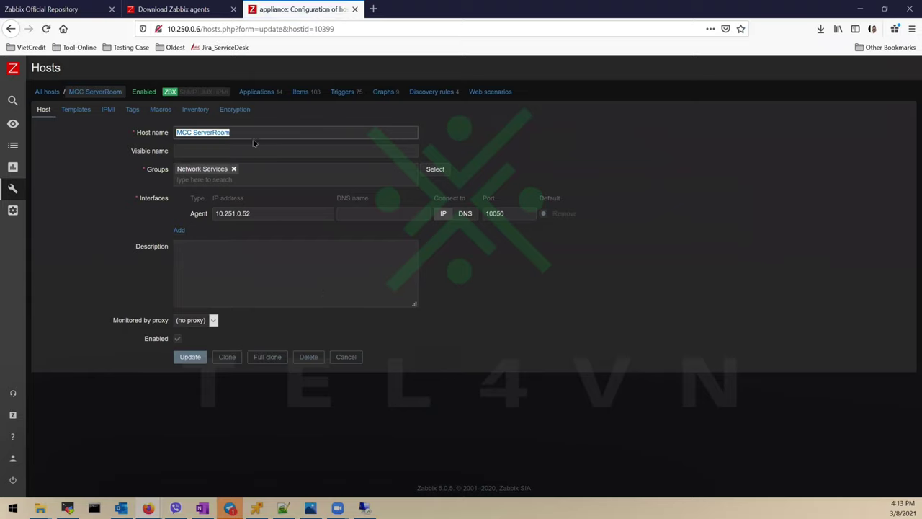
- Review the host's name, agent interface IP address and linked templates, and return to its main host settings
{"action": "left_click", "coordinate": [253, 137]}
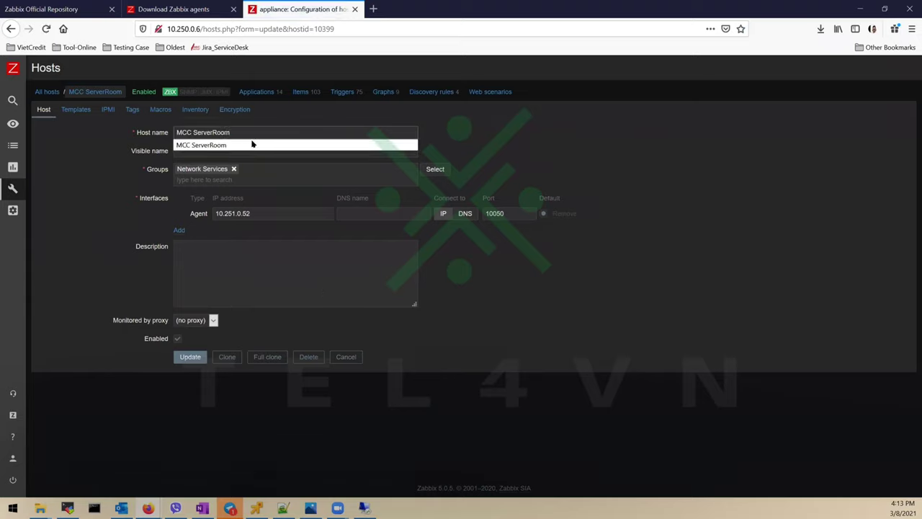
{"action": "left_click", "coordinate": [267, 215]}
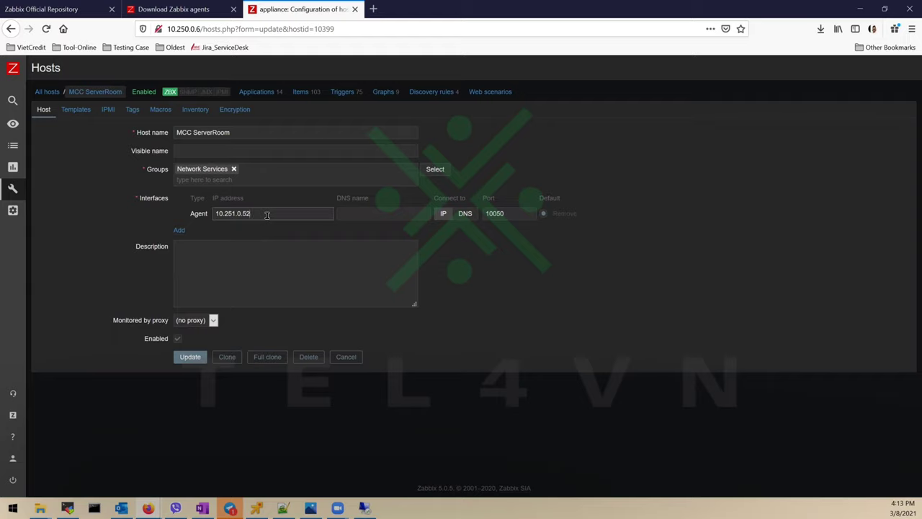
{"action": "left_click", "coordinate": [70, 111]}
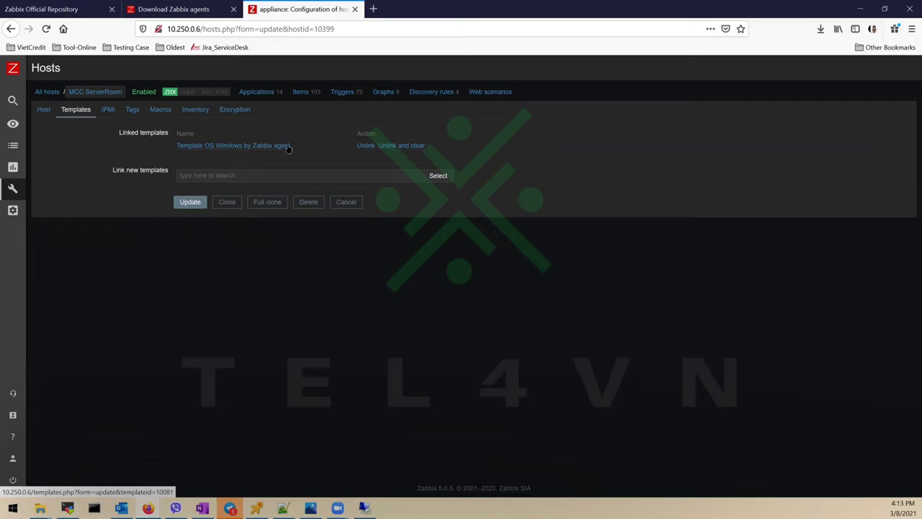
{"action": "left_click", "coordinate": [96, 93]}
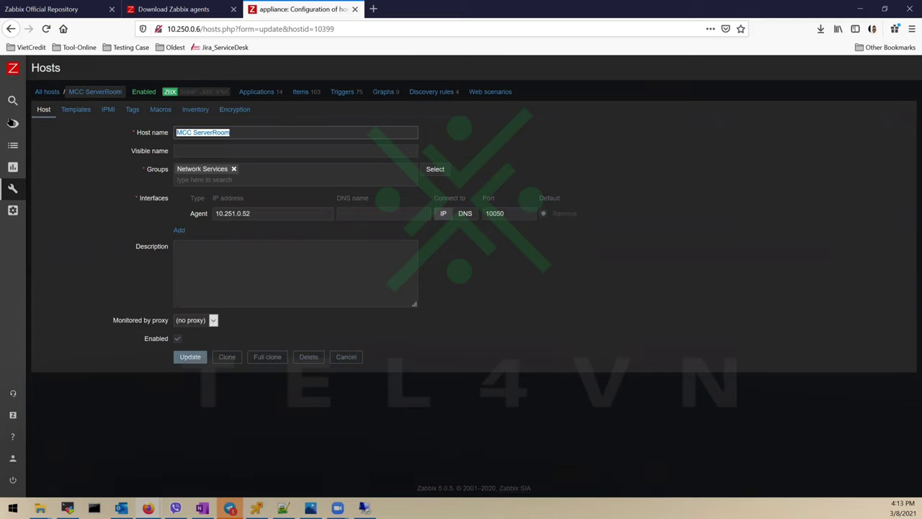
- Open the graphs of MCC ServerRoom from the monitored hosts and set their time range to the last 5 minutes
{"action": "mouse_move", "coordinate": [12, 124]}
{"action": "left_click", "coordinate": [43, 176]}
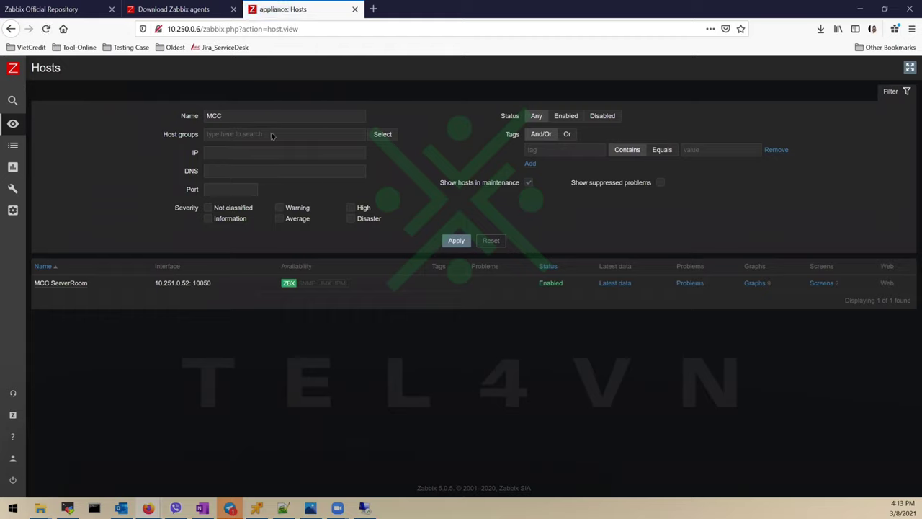
{"action": "left_click", "coordinate": [754, 284]}
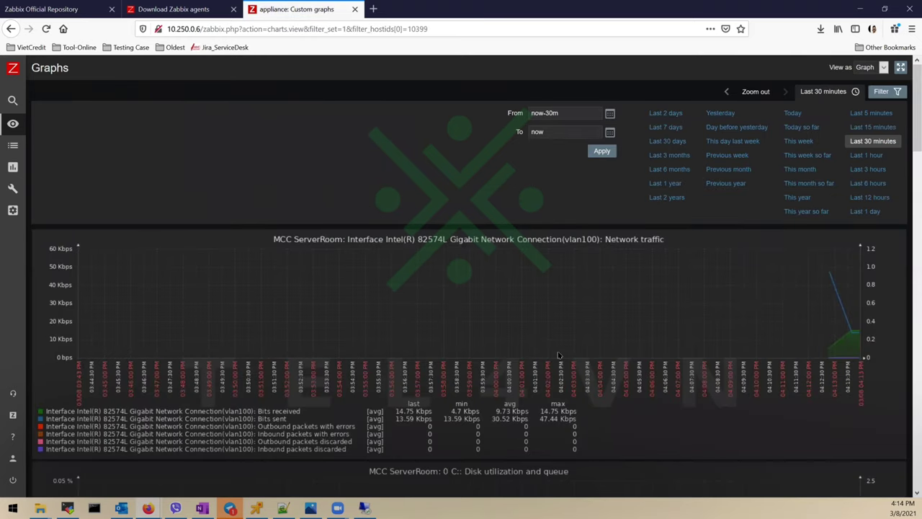
{"action": "left_click", "coordinate": [858, 119]}
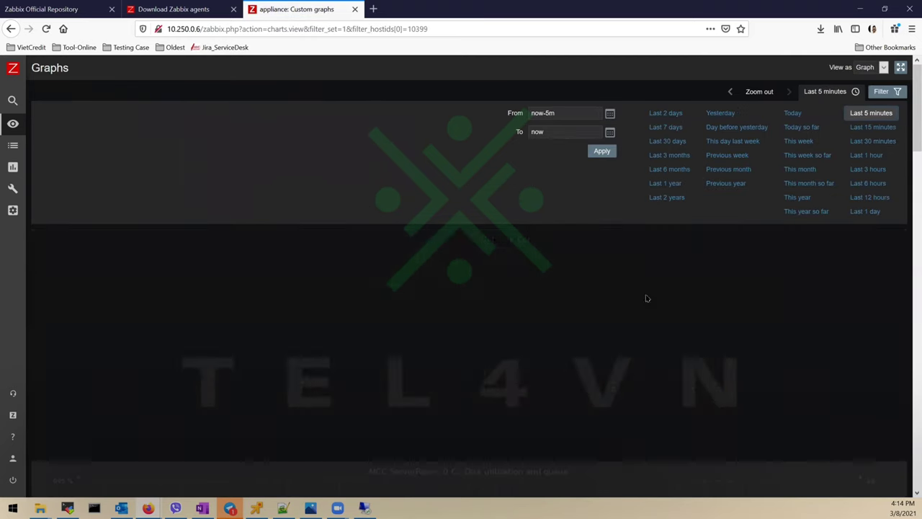
- Examine the MCC ServerRoom graphs for network traffic, disk activity, CPU, swap, disk space and memory utilization
{"action": "scroll", "coordinate": [646, 297], "scroll_direction": "down", "scroll_amount": 1}
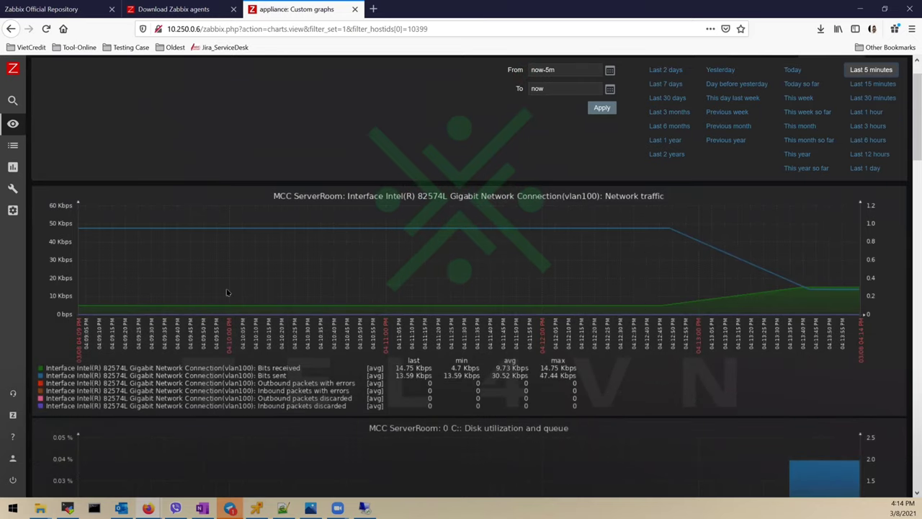
{"action": "scroll", "coordinate": [226, 293], "scroll_direction": "down", "scroll_amount": 3}
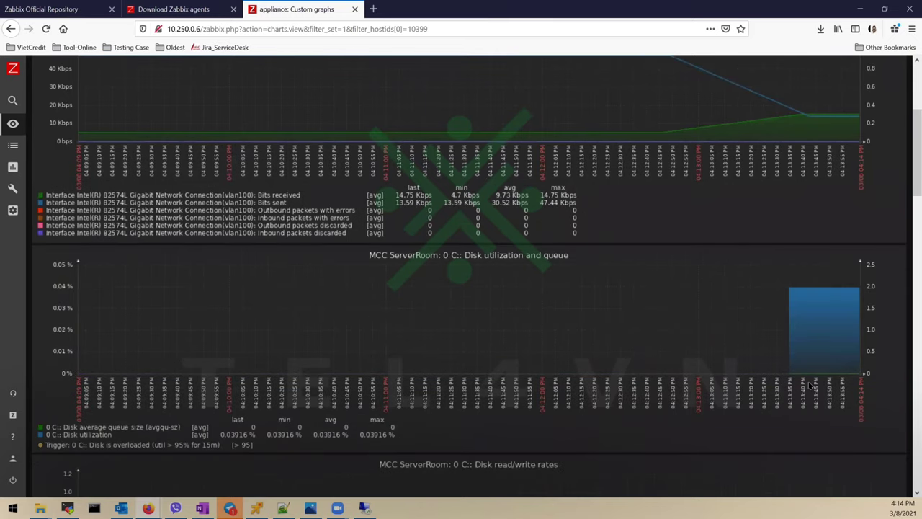
{"action": "scroll", "coordinate": [775, 353], "scroll_direction": "down", "scroll_amount": 3}
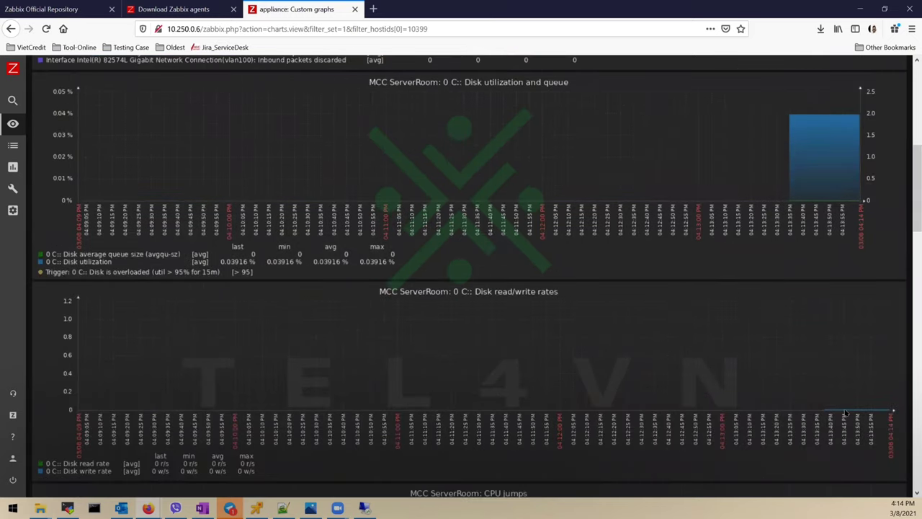
{"action": "scroll", "coordinate": [846, 402], "scroll_direction": "down", "scroll_amount": 4}
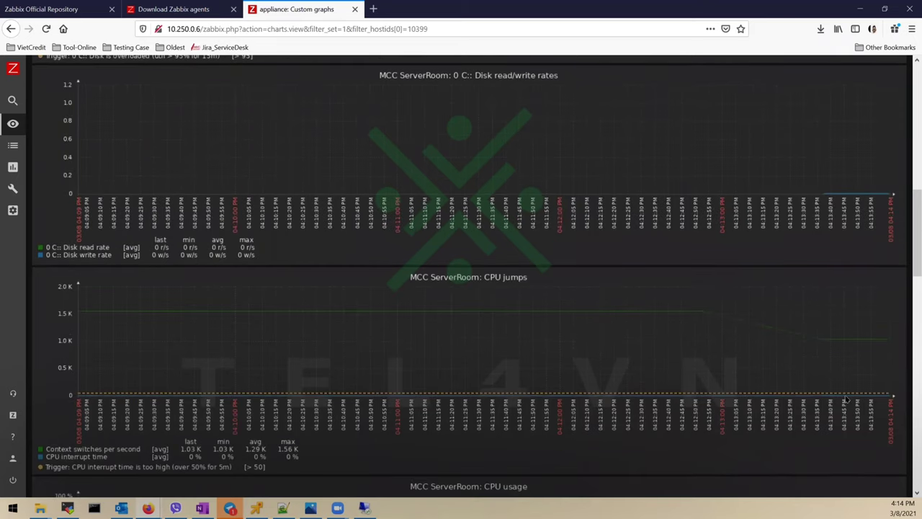
{"action": "scroll", "coordinate": [846, 399], "scroll_direction": "down", "scroll_amount": 3}
{"action": "scroll", "coordinate": [622, 387], "scroll_direction": "down", "scroll_amount": 3}
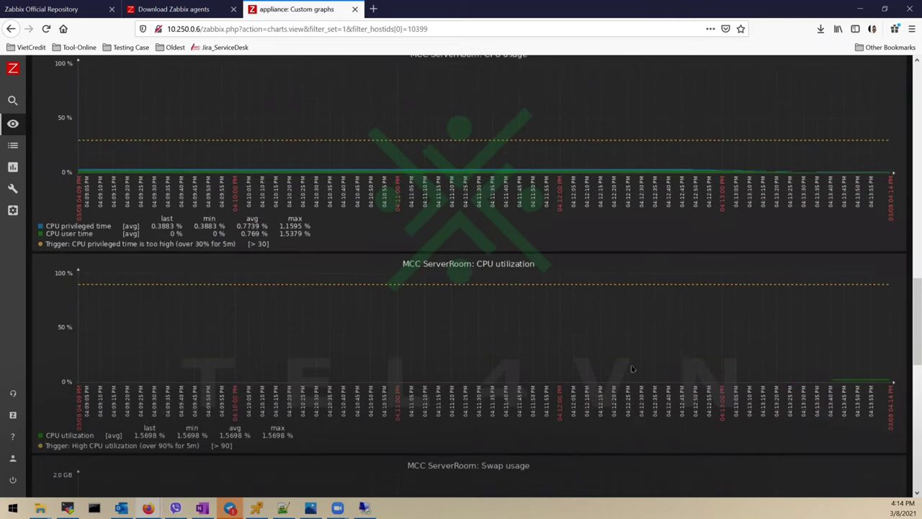
{"action": "scroll", "coordinate": [640, 352], "scroll_direction": "down", "scroll_amount": 3}
{"action": "scroll", "coordinate": [546, 330], "scroll_direction": "down", "scroll_amount": 3}
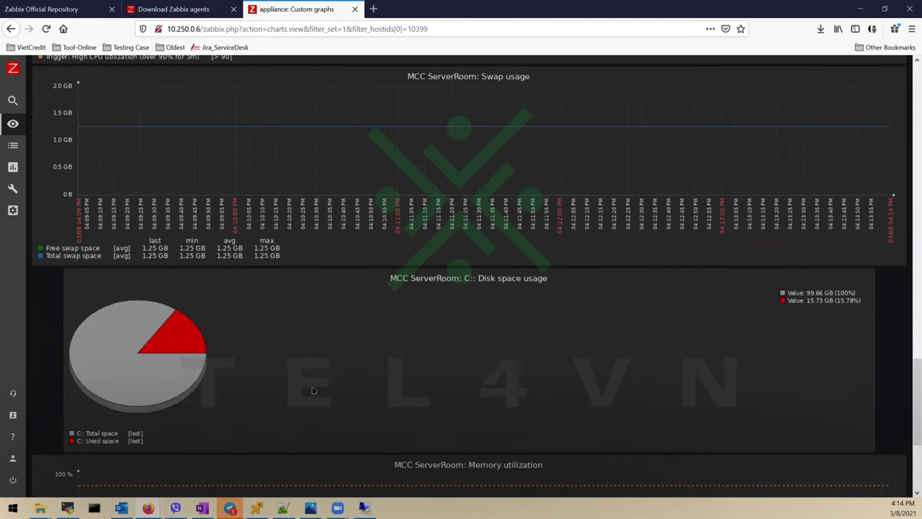
{"action": "scroll", "coordinate": [424, 353], "scroll_direction": "down", "scroll_amount": 3}
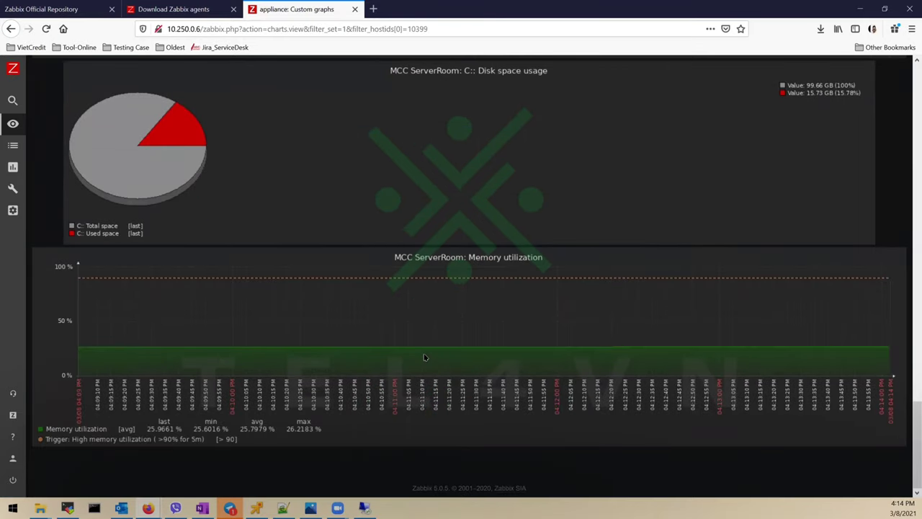